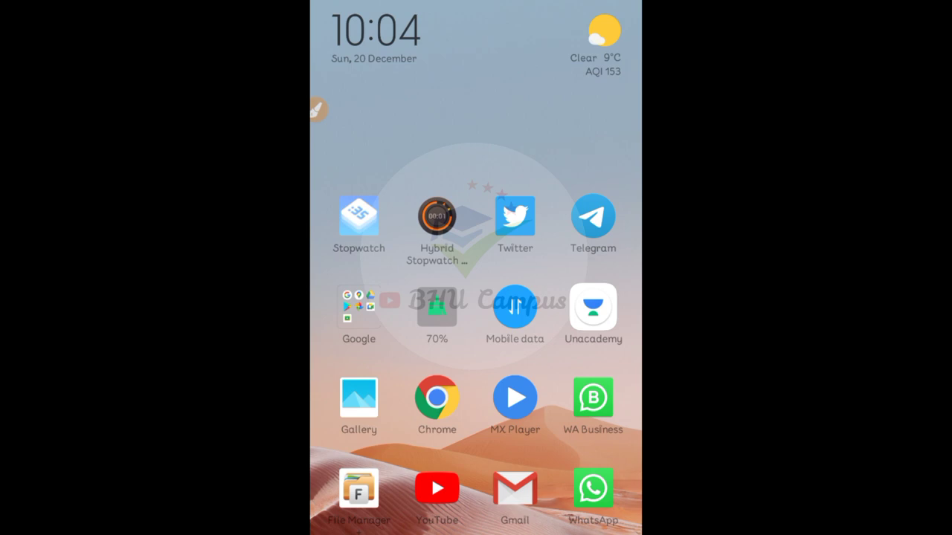
# Return to the first home page and open the Google apps folder
pyautogui.hscroll(5, 476, 267)
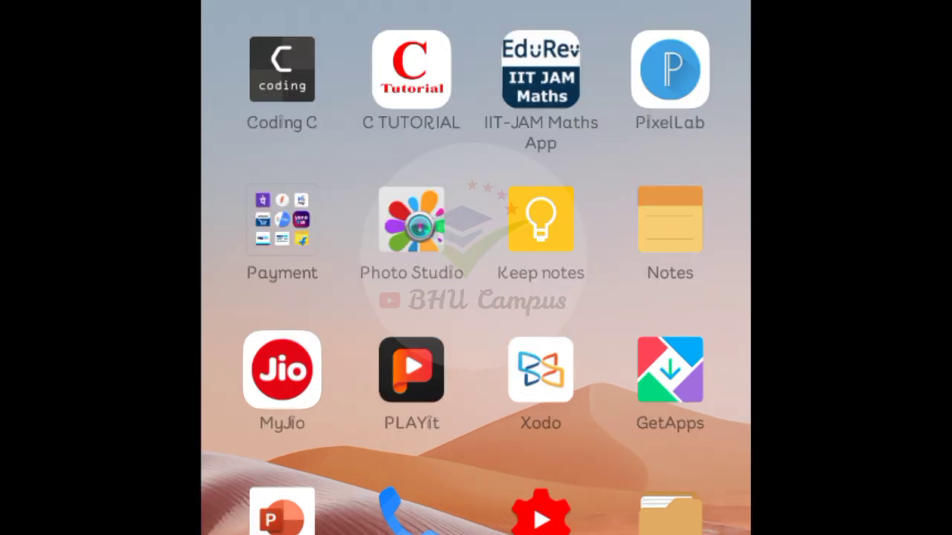
pyautogui.moveTo(298, 298); pyautogui.dragTo(669, 298)
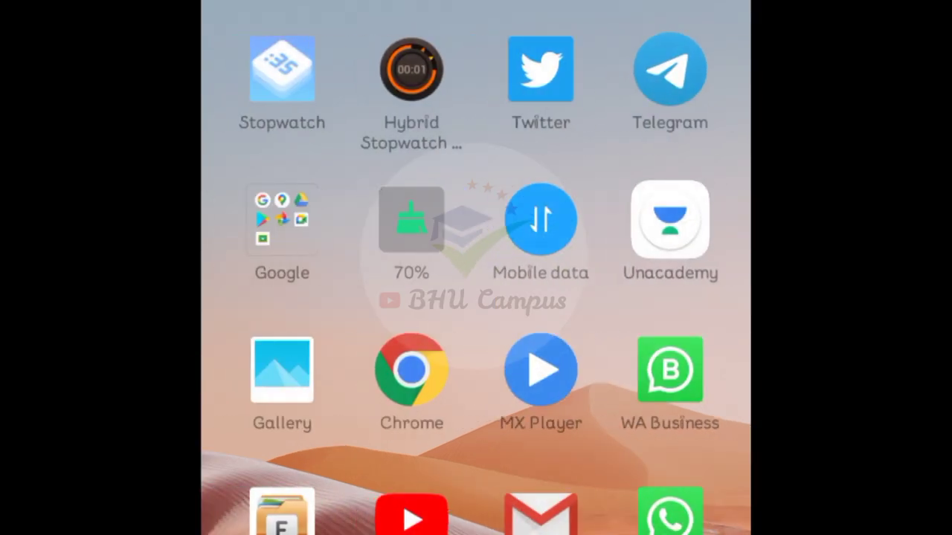
pyautogui.click(282, 219)
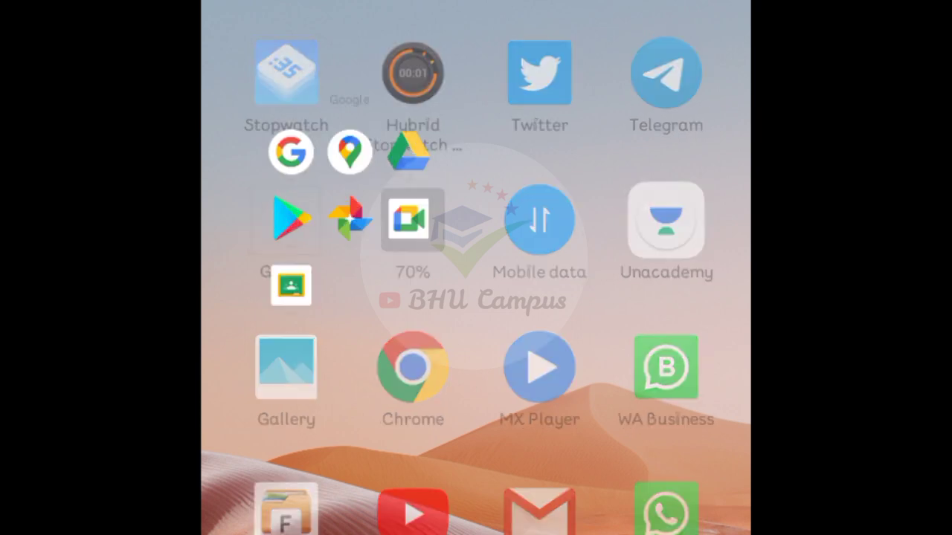
# Search the Play Store for 'doc scanner' and open the Doc Scanner - Phone PDF Creator listing
pyautogui.click(342, 217)
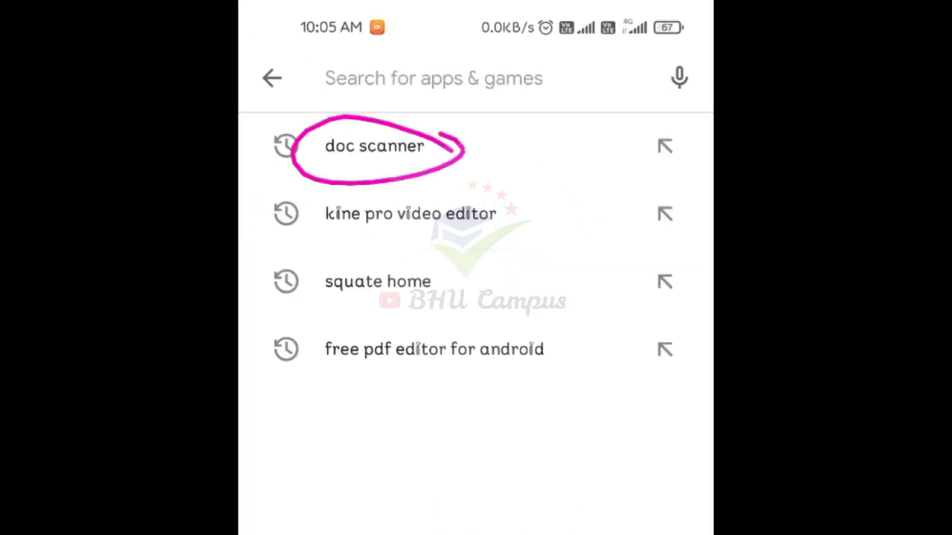
pyautogui.click(374, 146)
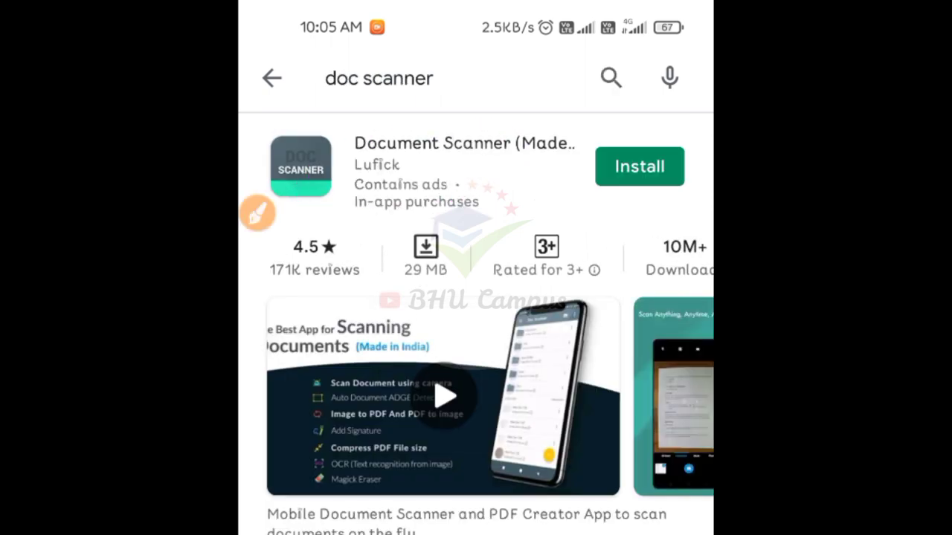
pyautogui.scroll(-10, 476, 323)
pyautogui.scroll(-5, 476, 324)
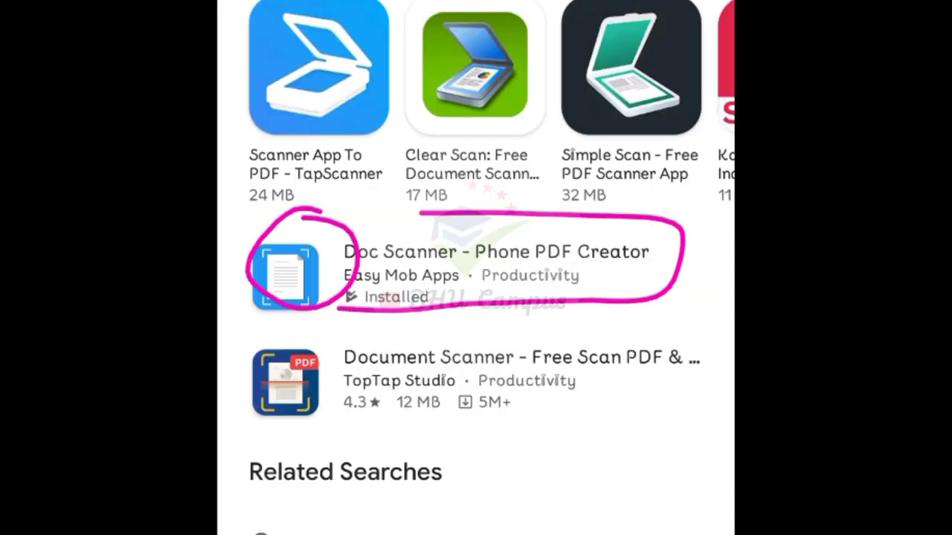
pyautogui.click(476, 276)
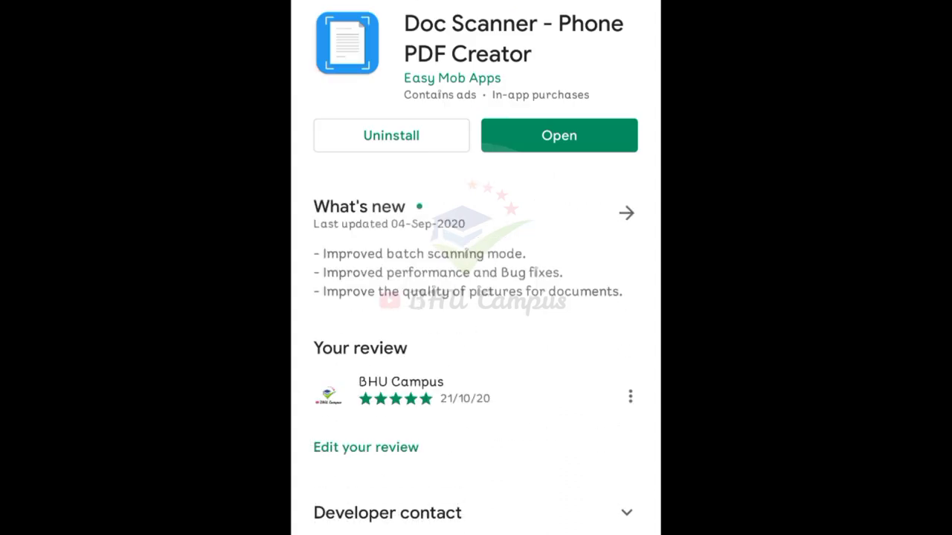
# Check the listing's 4.2 rating and 1M+ downloads, then launch Doc Scanner with Open
pyautogui.moveTo(523, 55); pyautogui.dragTo(529, 59)
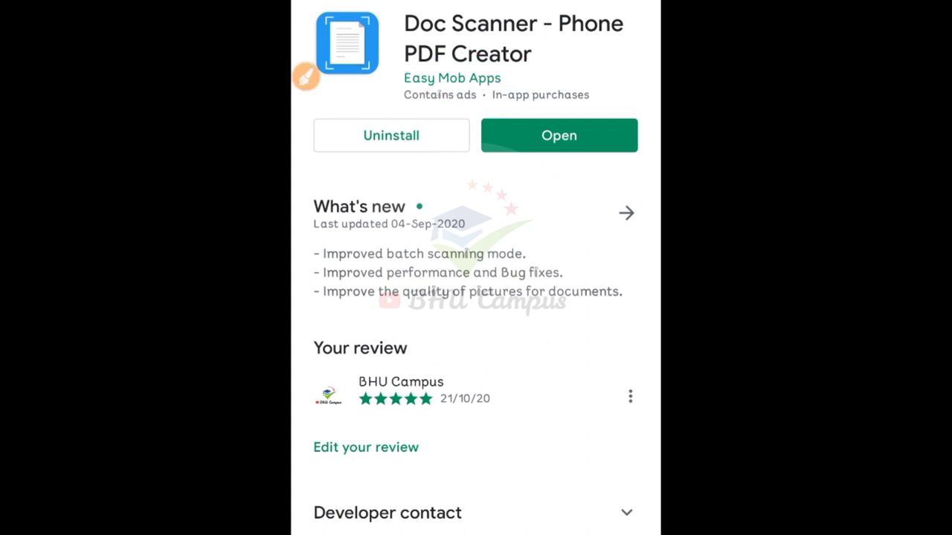
pyautogui.scroll(-10, 476, 298)
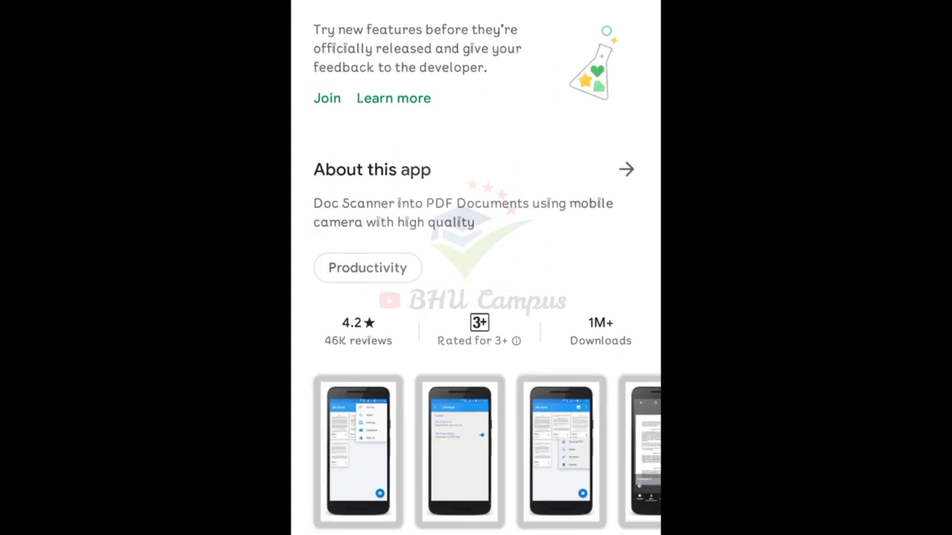
pyautogui.moveTo(413, 286)
pyautogui.mouseDown()
pyautogui.moveTo(305, 327)
pyautogui.moveTo(365, 267)
pyautogui.mouseUp()
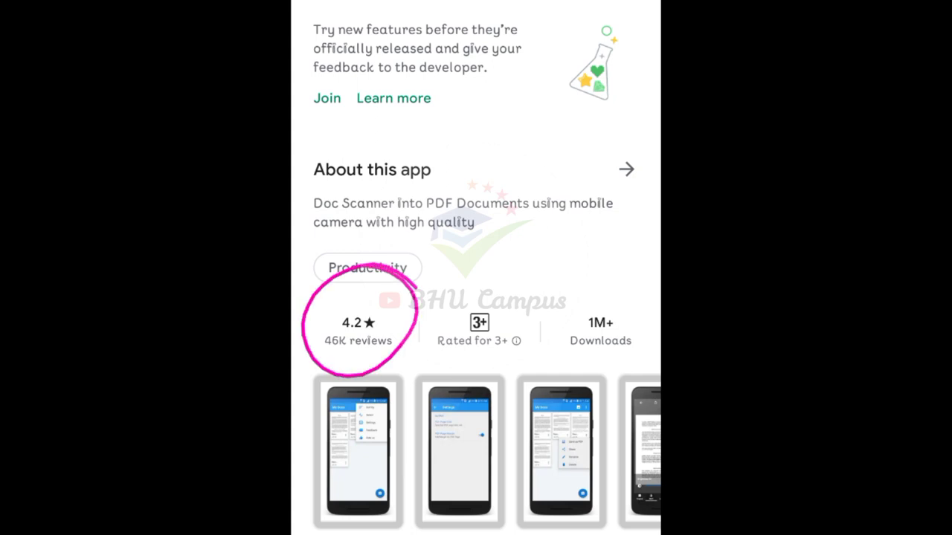
pyautogui.moveTo(621, 295)
pyautogui.mouseDown()
pyautogui.moveTo(556, 334)
pyautogui.moveTo(616, 296)
pyautogui.mouseUp()
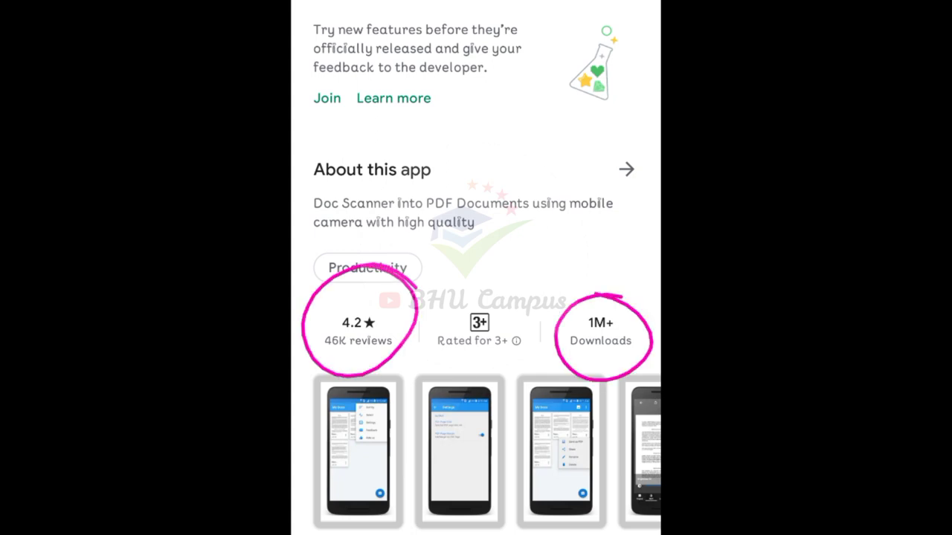
pyautogui.scroll(-4, 476, 297)
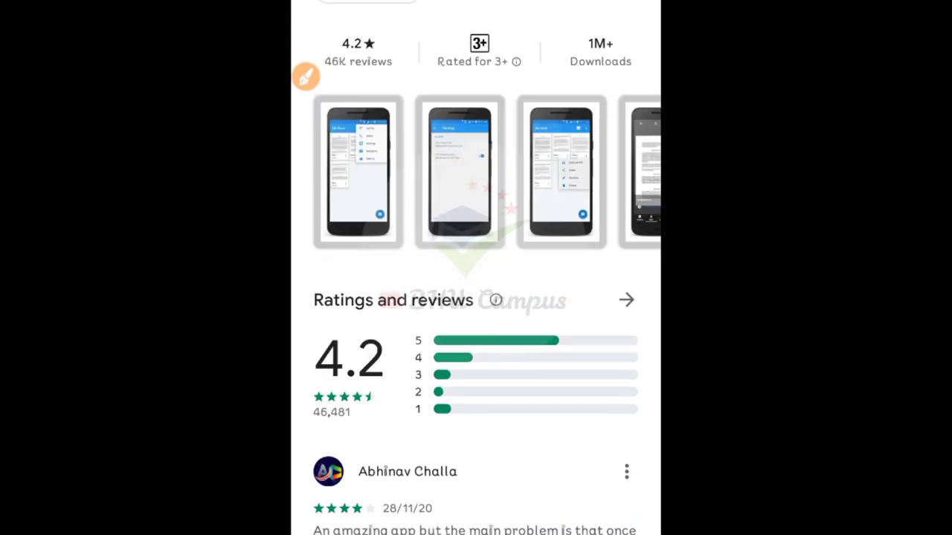
pyautogui.scroll(5, 476, 298)
pyautogui.scroll(5, 476, 297)
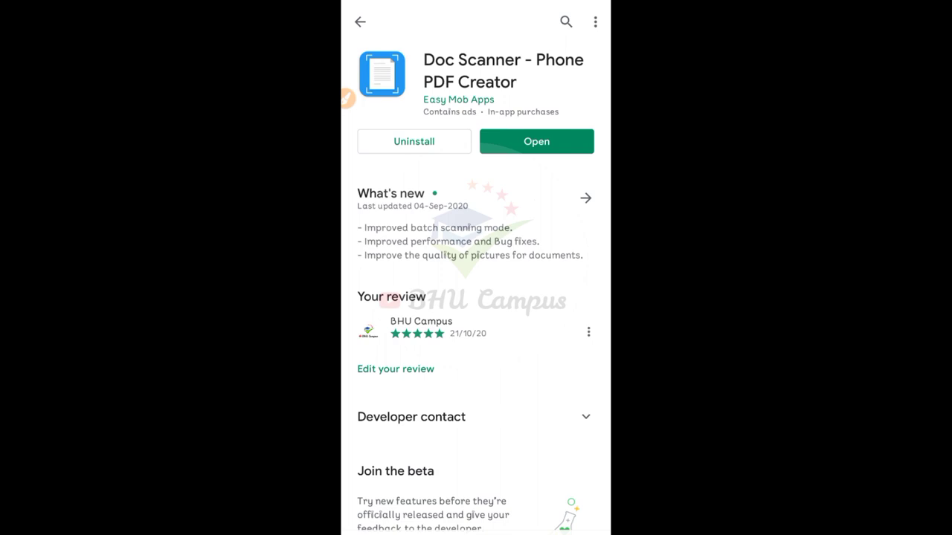
pyautogui.click(536, 141)
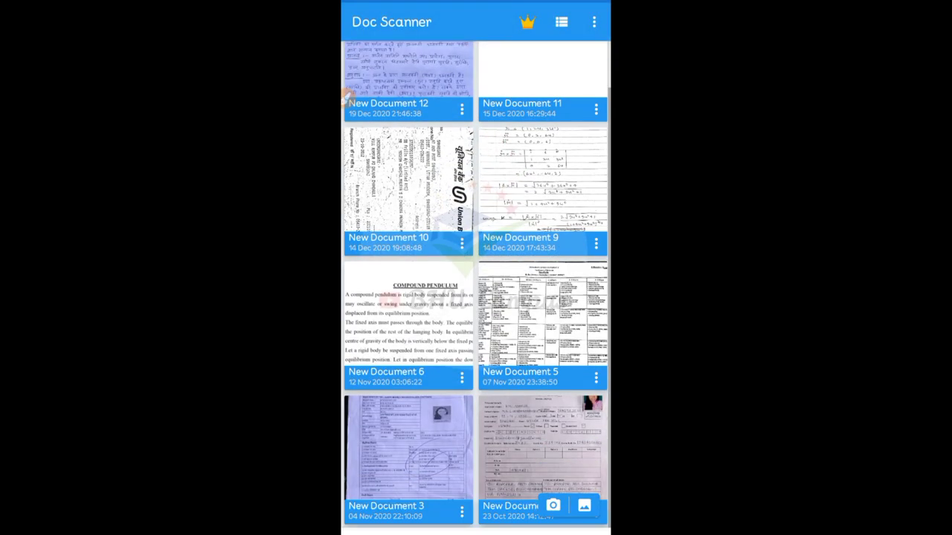
pyautogui.scroll(1, 476, 285)
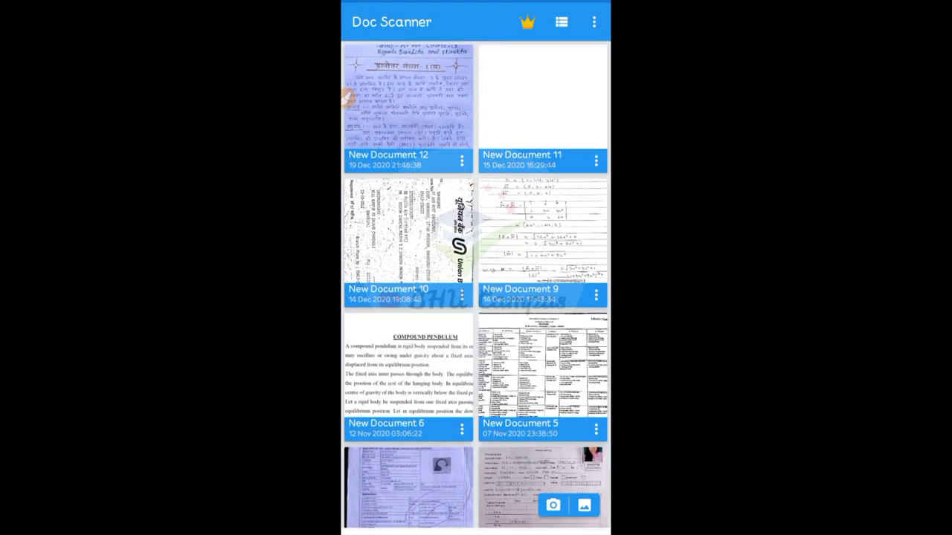
pyautogui.click(347, 99)
pyautogui.moveTo(588, 476)
pyautogui.mouseDown()
pyautogui.moveTo(527, 506)
pyautogui.moveTo(599, 474)
pyautogui.mouseUp()
pyautogui.click(579, 519)
pyautogui.click(553, 505)
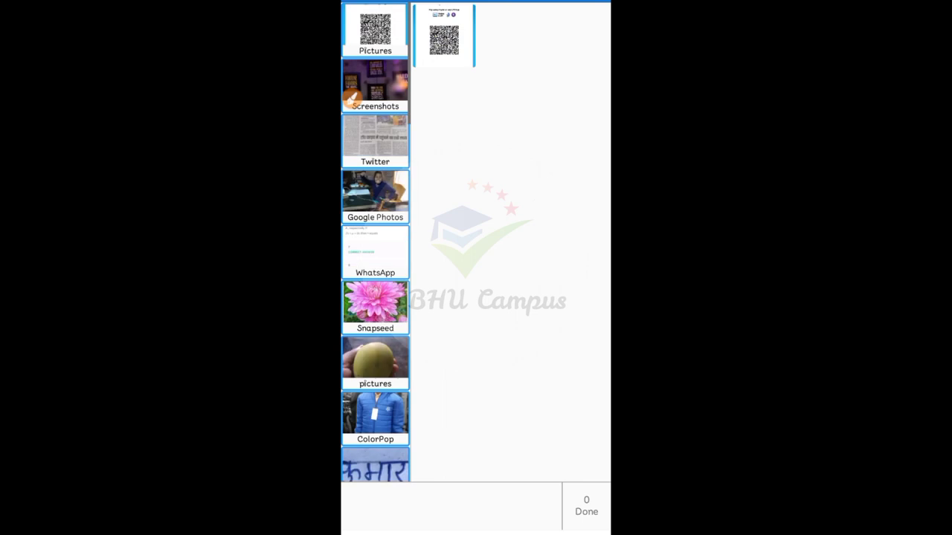
pyautogui.scroll(-5, 376, 242)
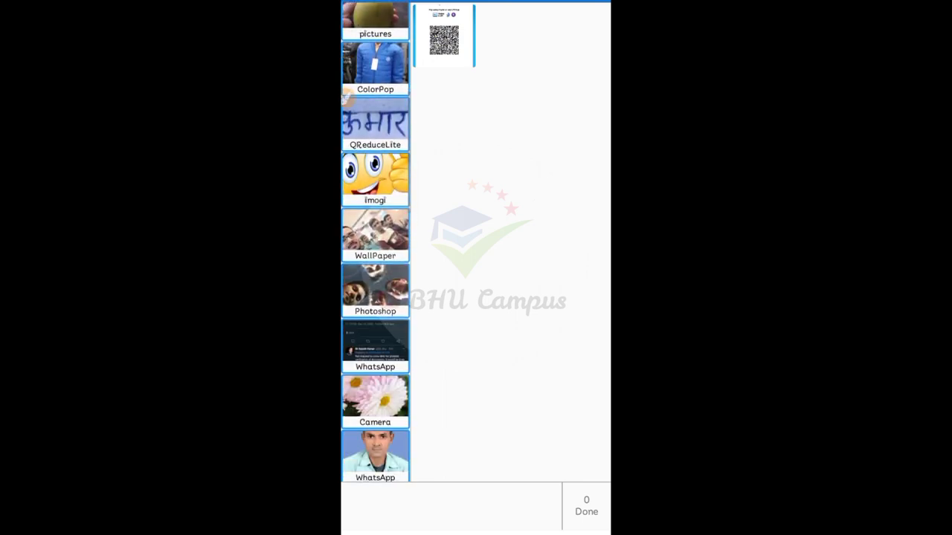
pyautogui.scroll(5, 375, 242)
pyautogui.press('Escape')
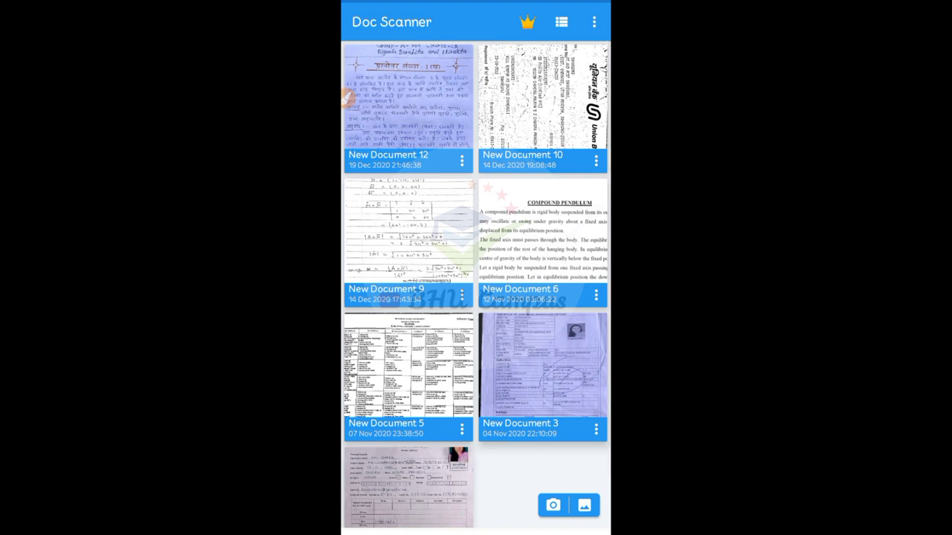
# Start the camera scanner and capture the first handwritten note page
pyautogui.click(553, 506)
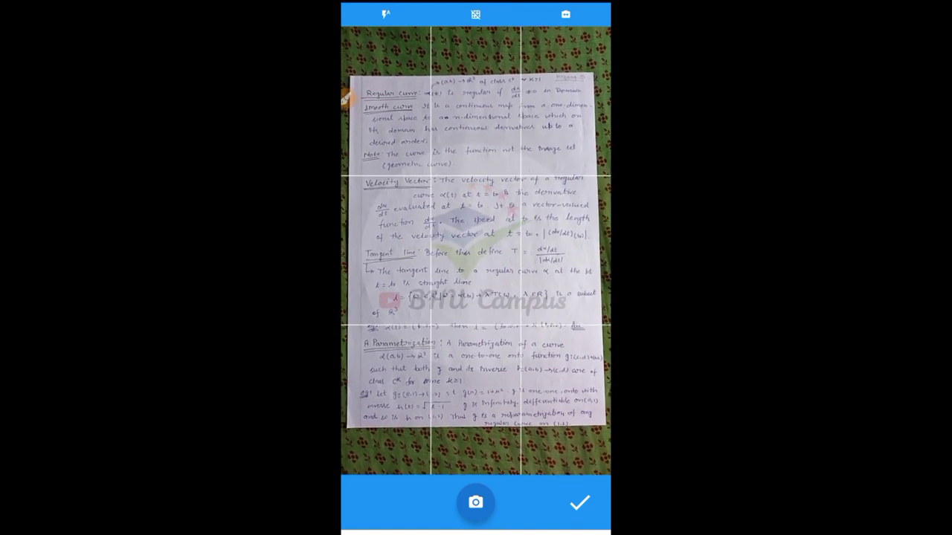
pyautogui.click(476, 502)
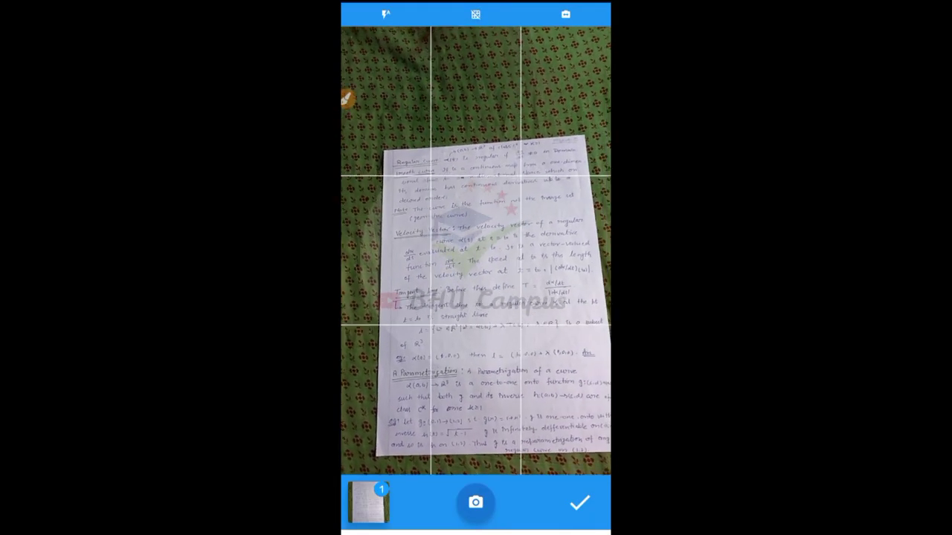
pyautogui.click(360, 103)
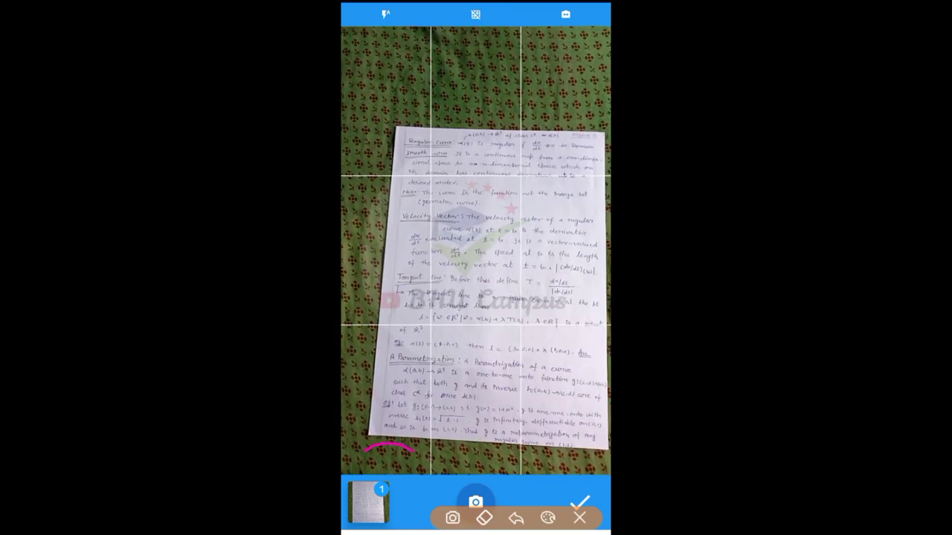
pyautogui.moveTo(365, 449); pyautogui.dragTo(420, 474)
pyautogui.click(580, 518)
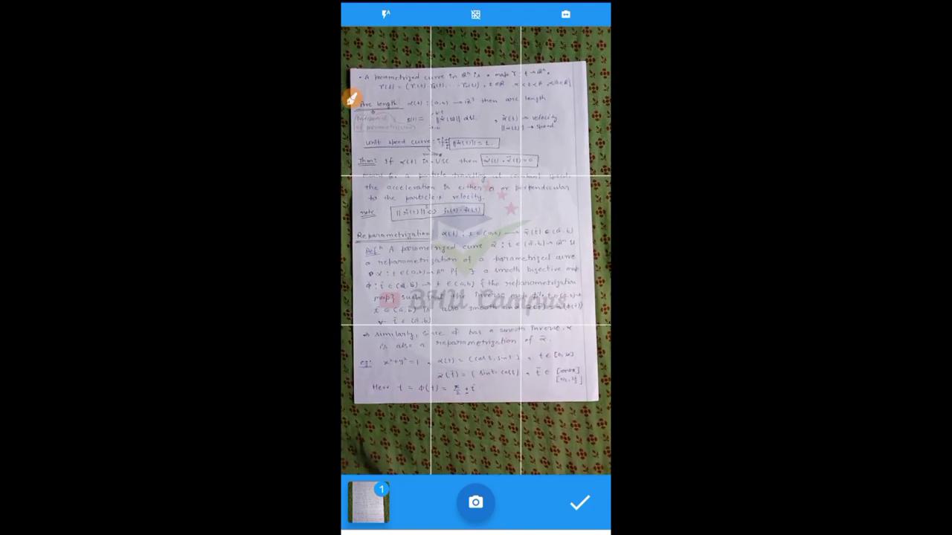
# Capture the second and third note pages and open all three as a new document
pyautogui.click(475, 503)
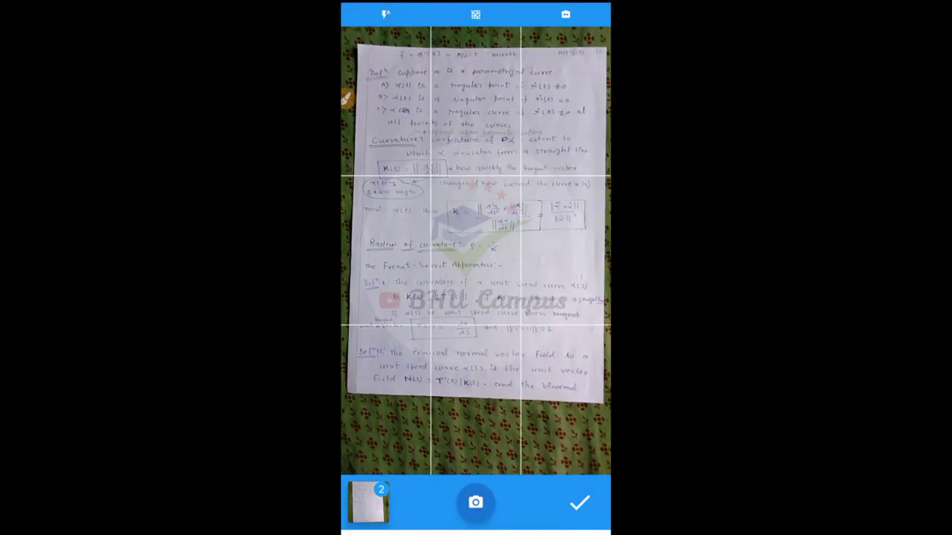
pyautogui.click(475, 502)
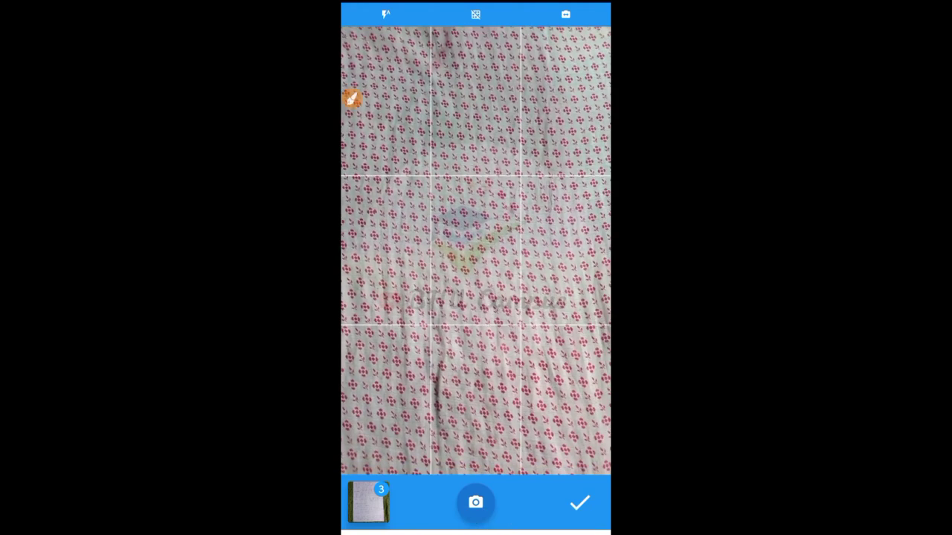
pyautogui.click(580, 502)
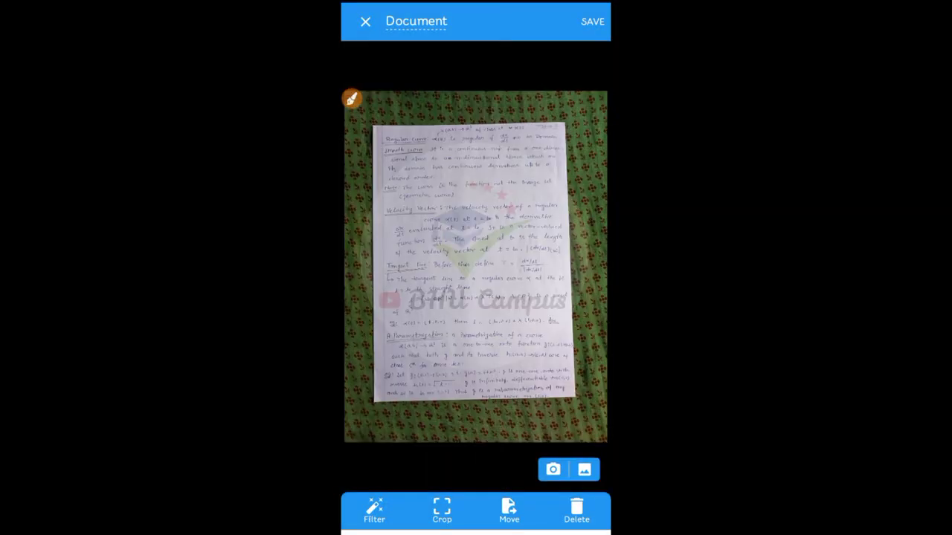
pyautogui.click(351, 99)
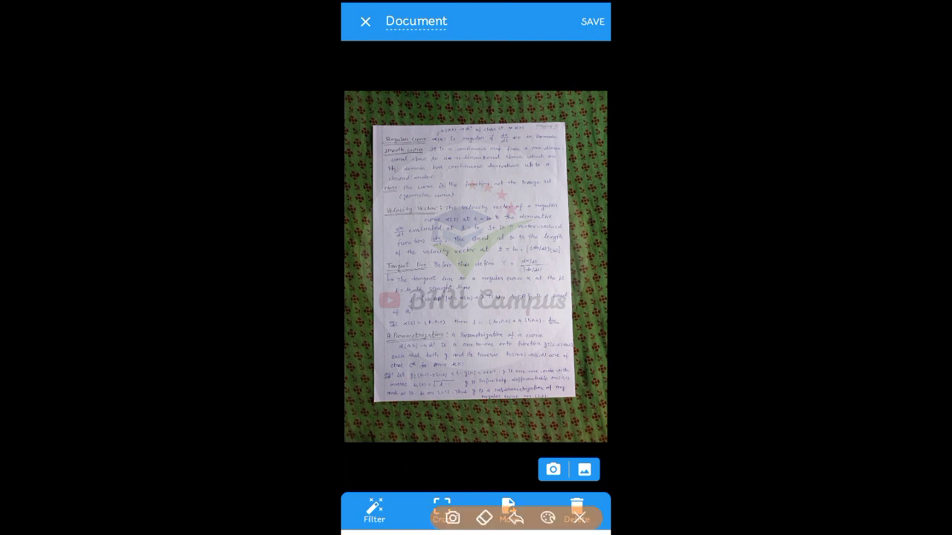
pyautogui.moveTo(377, 130)
pyautogui.mouseDown()
pyautogui.moveTo(377, 387)
pyautogui.moveTo(574, 393)
pyautogui.moveTo(565, 132)
pyautogui.moveTo(379, 128)
pyautogui.mouseUp()
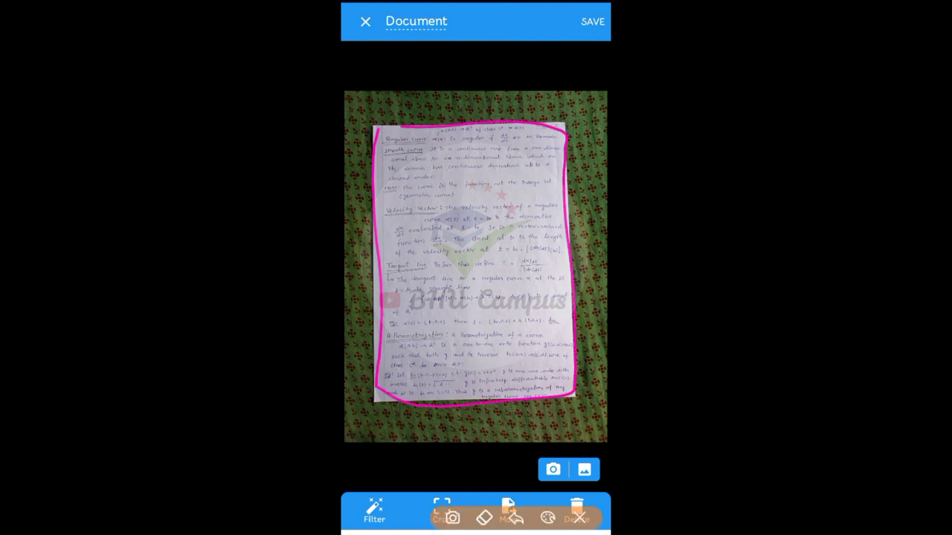
pyautogui.moveTo(467, 480)
pyautogui.mouseDown()
pyautogui.moveTo(413, 519)
pyautogui.moveTo(481, 509)
pyautogui.mouseUp()
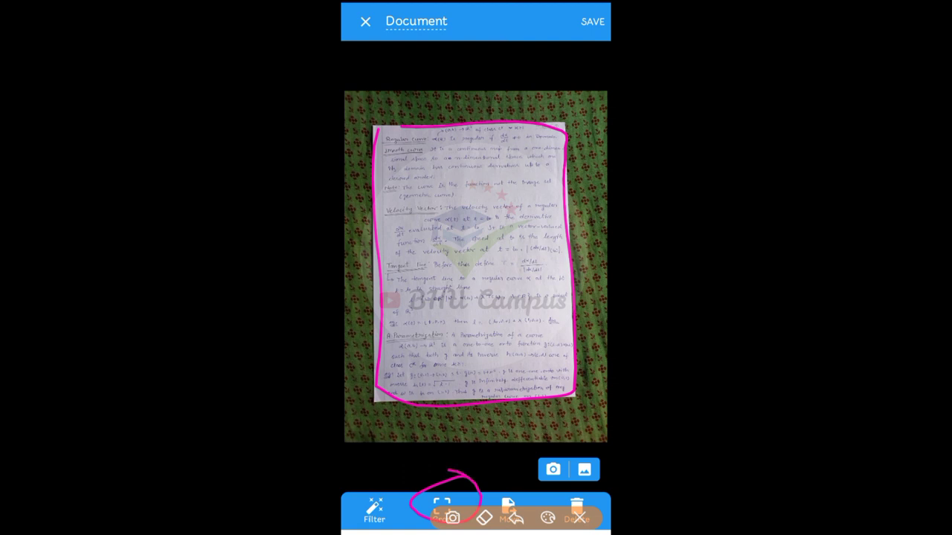
# Crop the first notes page so its corners sit on the paper edges
pyautogui.click(578, 518)
pyautogui.click(442, 510)
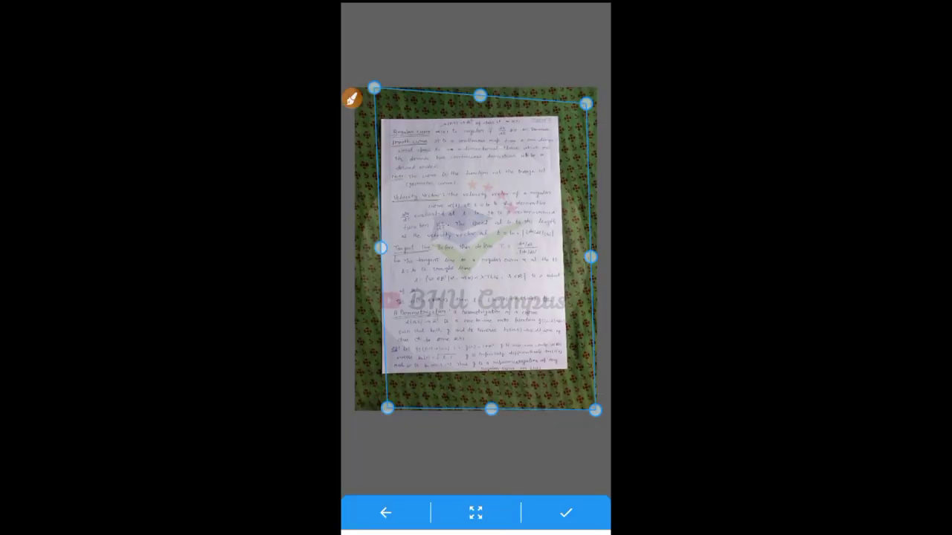
pyautogui.moveTo(587, 103); pyautogui.dragTo(558, 104)
pyautogui.moveTo(491, 409); pyautogui.dragTo(477, 378)
pyautogui.moveTo(374, 88); pyautogui.dragTo(380, 120)
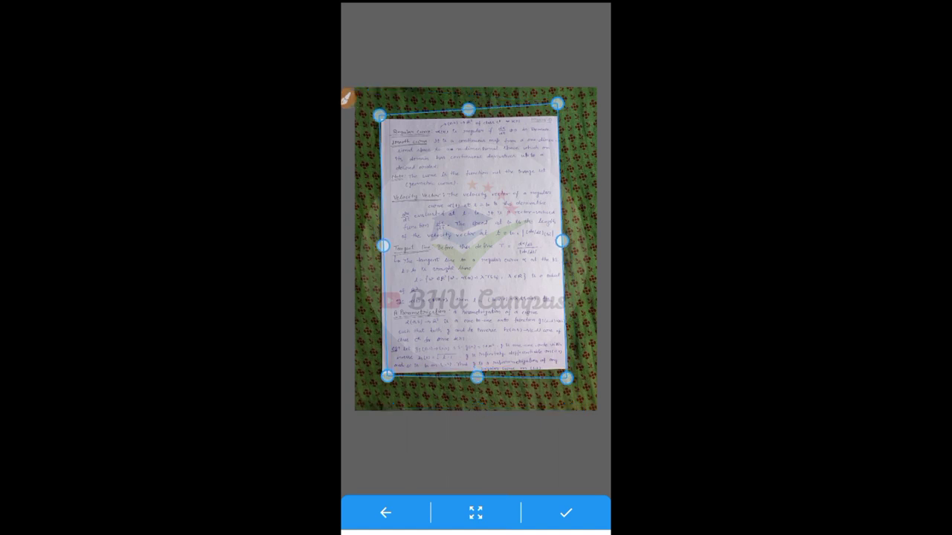
pyautogui.moveTo(558, 103); pyautogui.dragTo(558, 113)
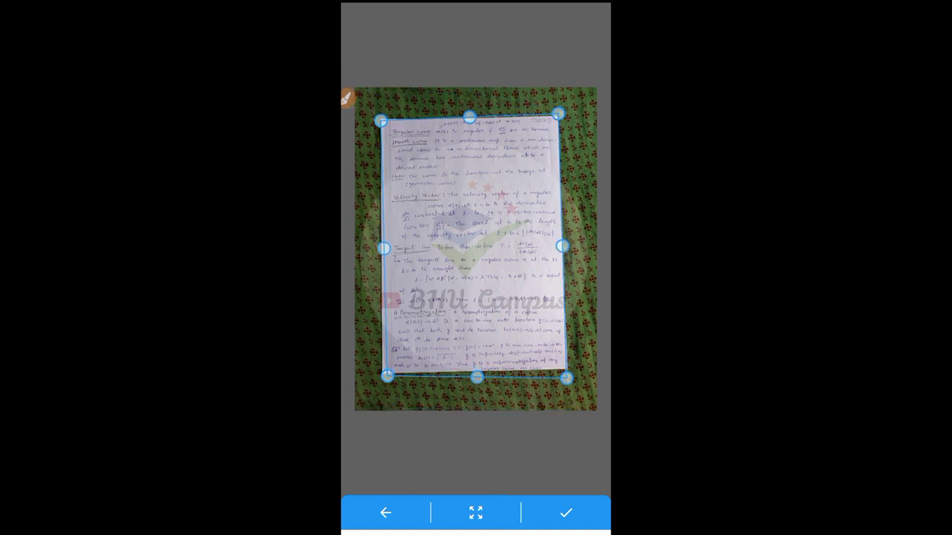
pyautogui.moveTo(566, 377); pyautogui.dragTo(564, 370)
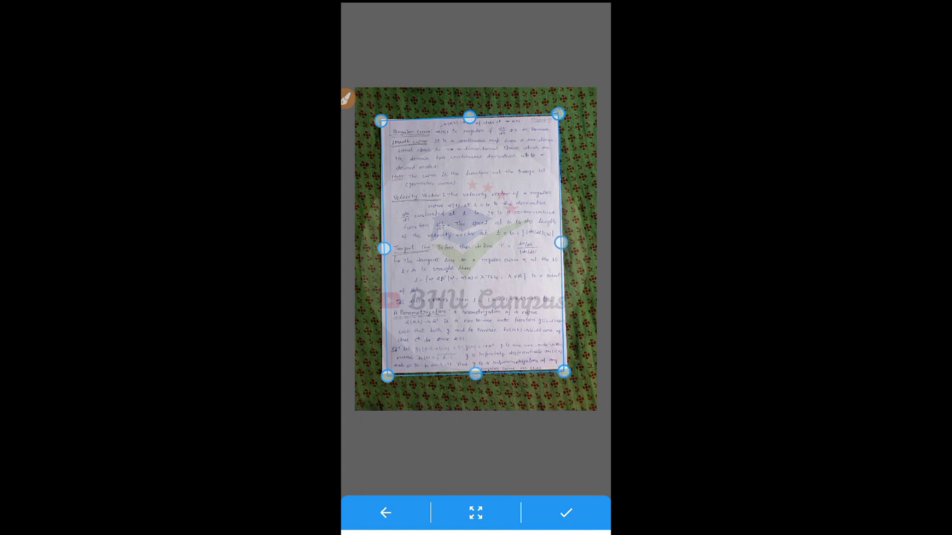
pyautogui.click(566, 513)
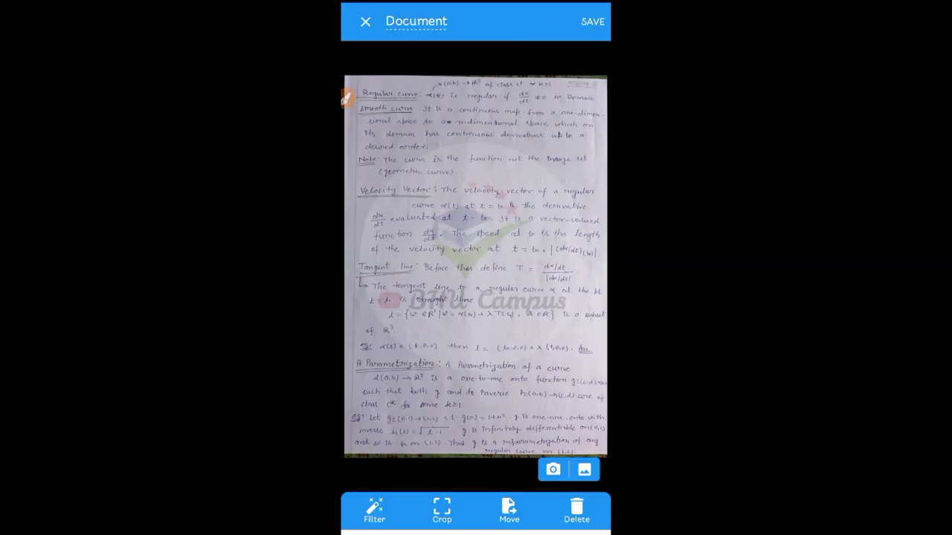
# Crop the second notes page to its paper edges, removing the green cloth
pyautogui.moveTo(550, 268); pyautogui.dragTo(372, 267)
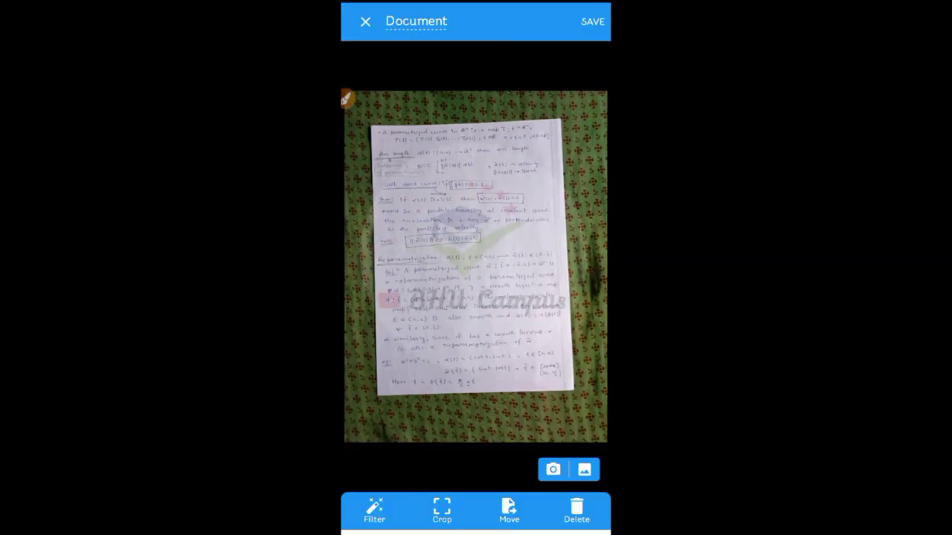
pyautogui.click(442, 510)
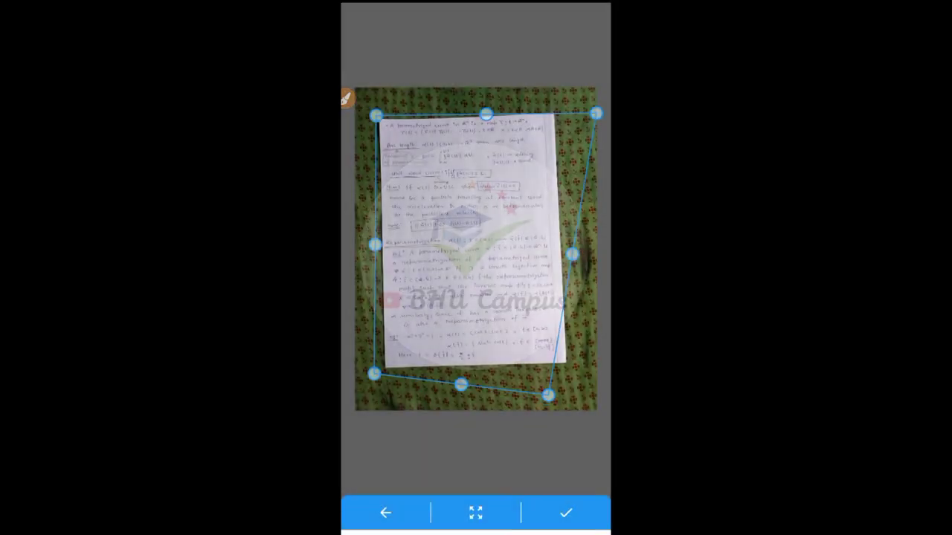
pyautogui.moveTo(545, 395); pyautogui.dragTo(562, 362)
pyautogui.moveTo(374, 374); pyautogui.dragTo(381, 368)
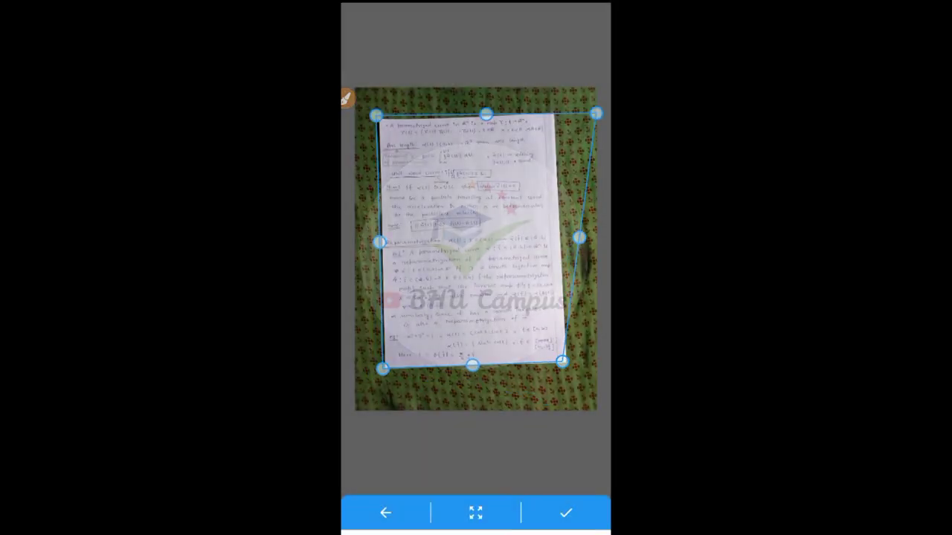
pyautogui.moveTo(596, 113); pyautogui.dragTo(556, 111)
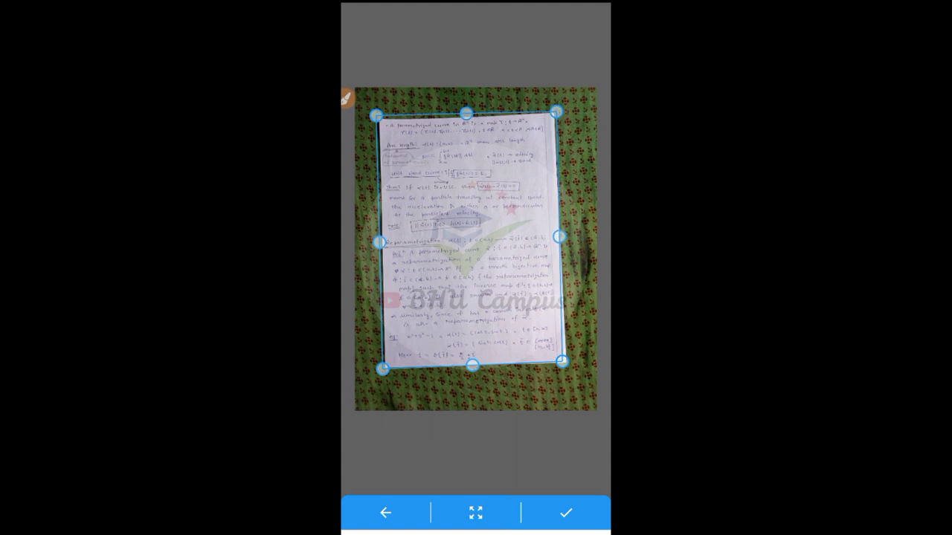
pyautogui.click(565, 513)
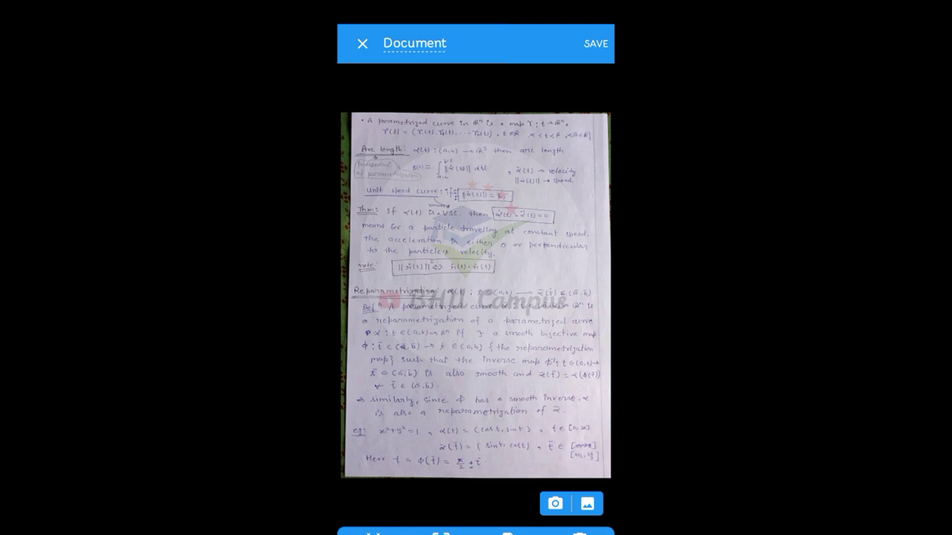
# Raise the brightness to about 23–24 on two note pages and apply it
pyautogui.click(348, 123)
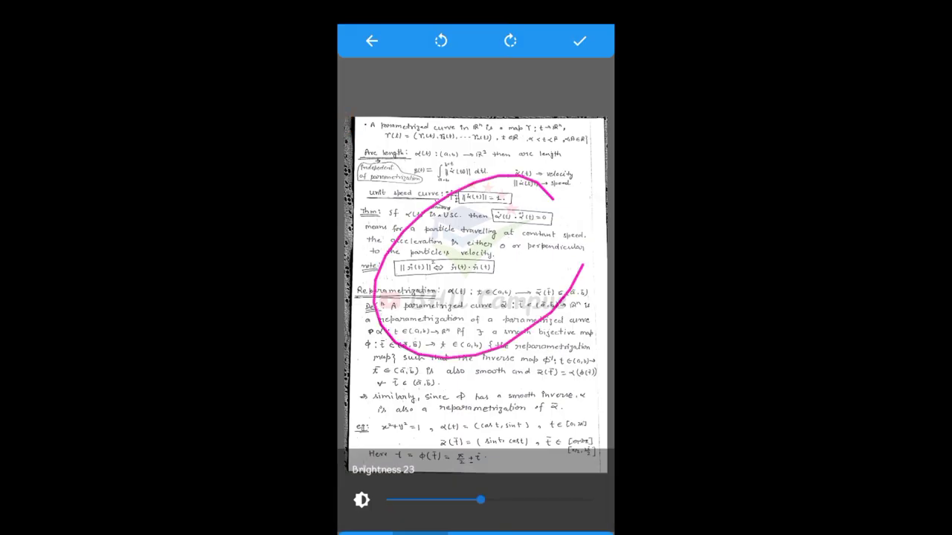
pyautogui.click(579, 41)
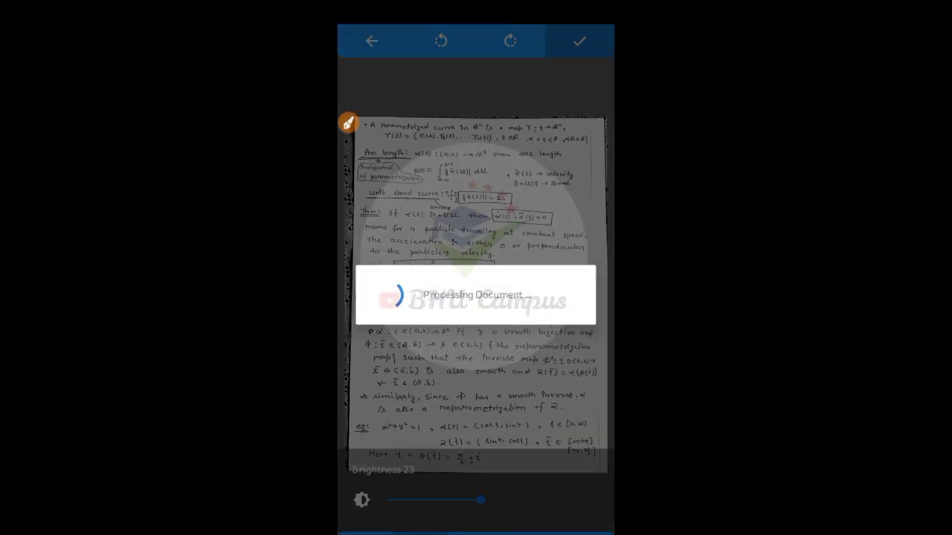
pyautogui.click(348, 123)
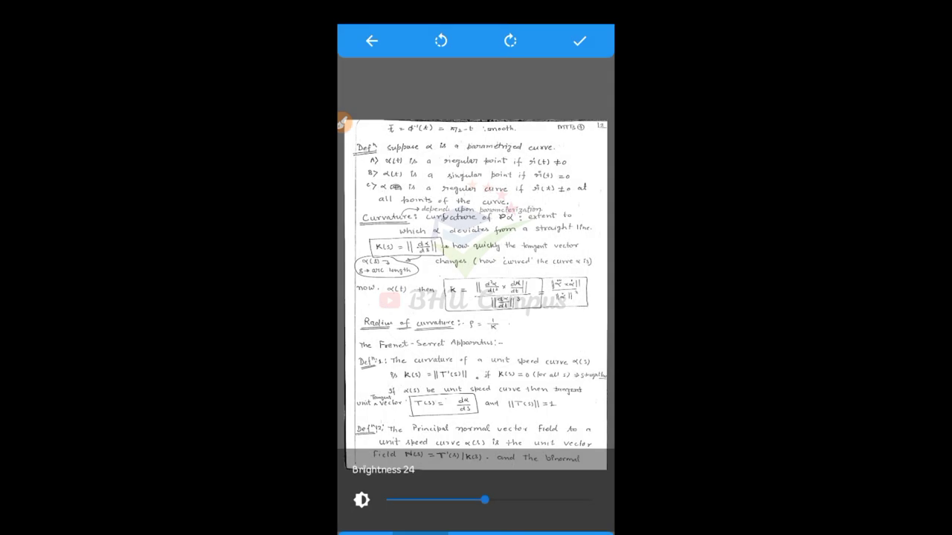
pyautogui.click(579, 41)
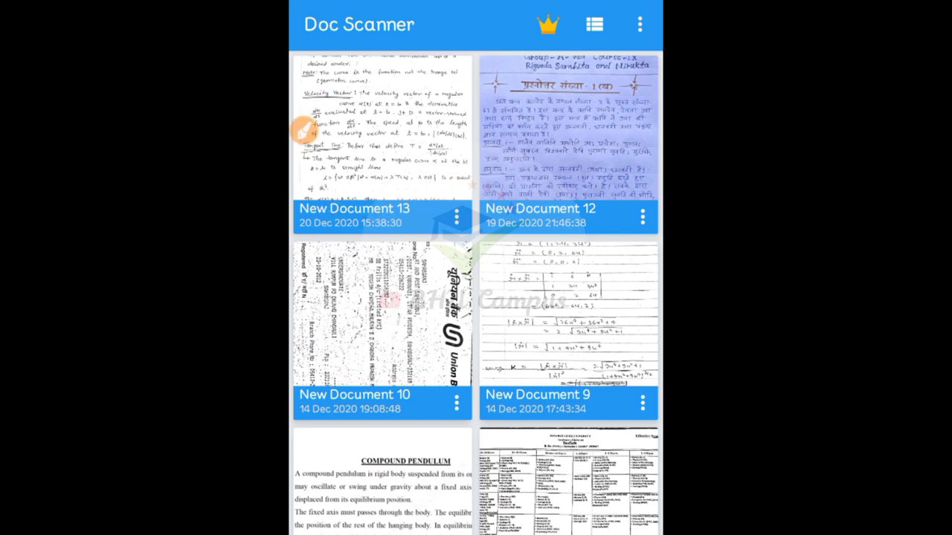
# Save New Document 13 as a PDF and view it in Drive PDF Viewer
pyautogui.click(456, 217)
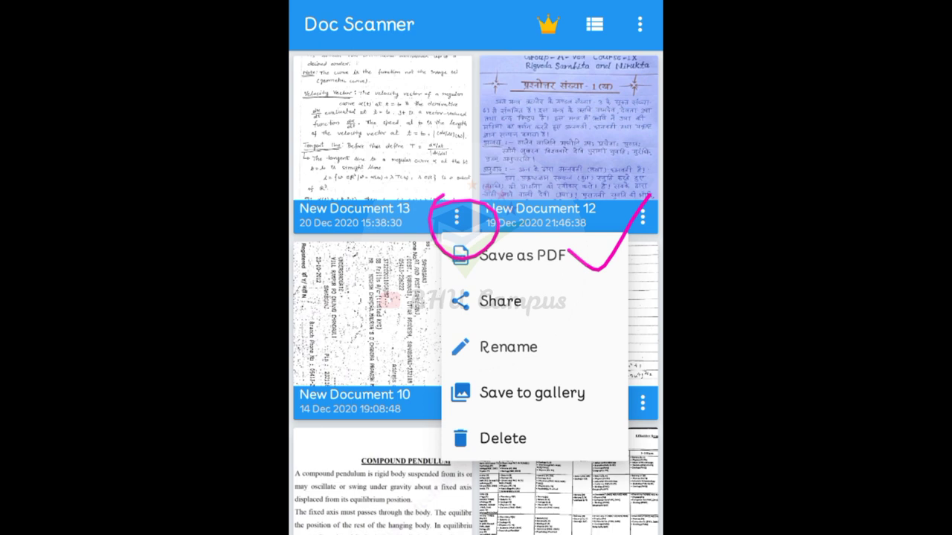
pyautogui.click(520, 255)
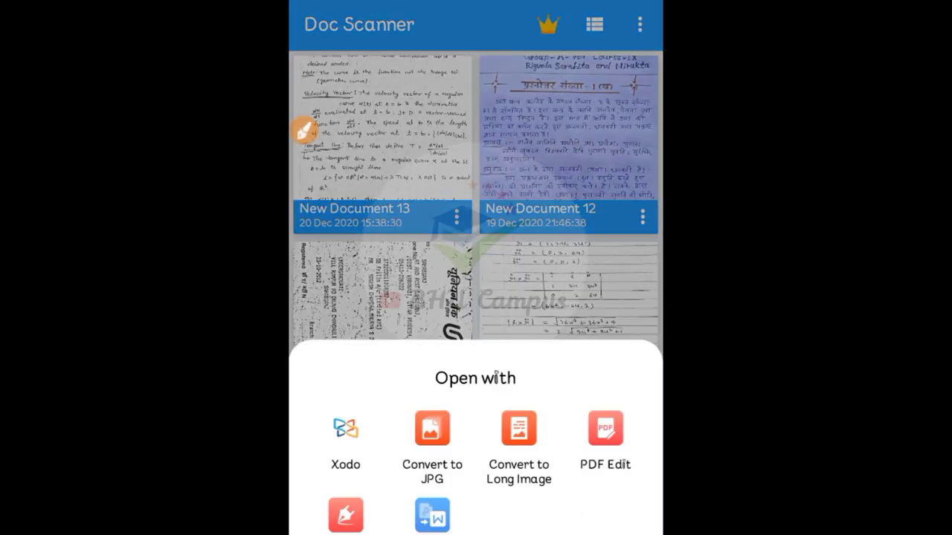
pyautogui.moveTo(579, 446); pyautogui.dragTo(357, 446)
pyautogui.click(339, 431)
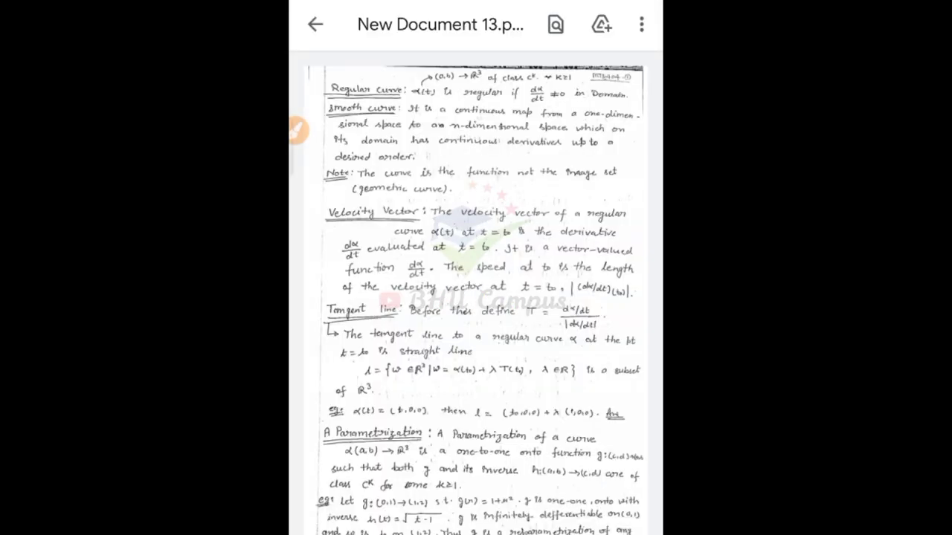
pyautogui.scroll(-10, 476, 297)
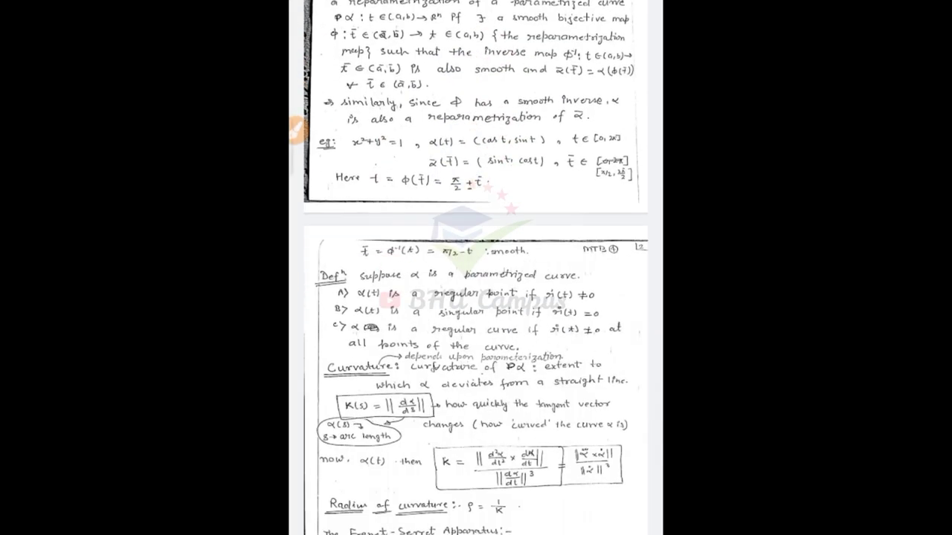
pyautogui.scroll(10, 476, 297)
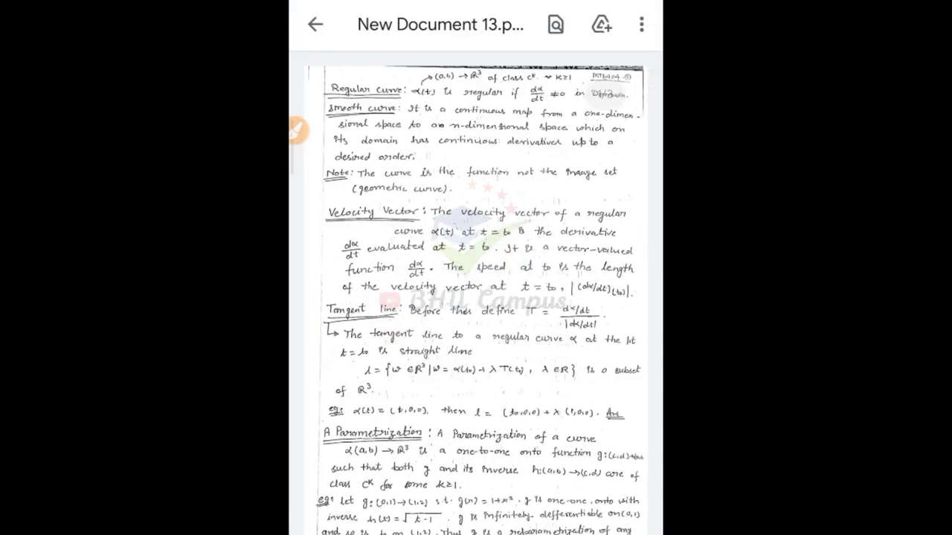
pyautogui.scroll(-3, 475, 298)
pyautogui.scroll(-10, 475, 298)
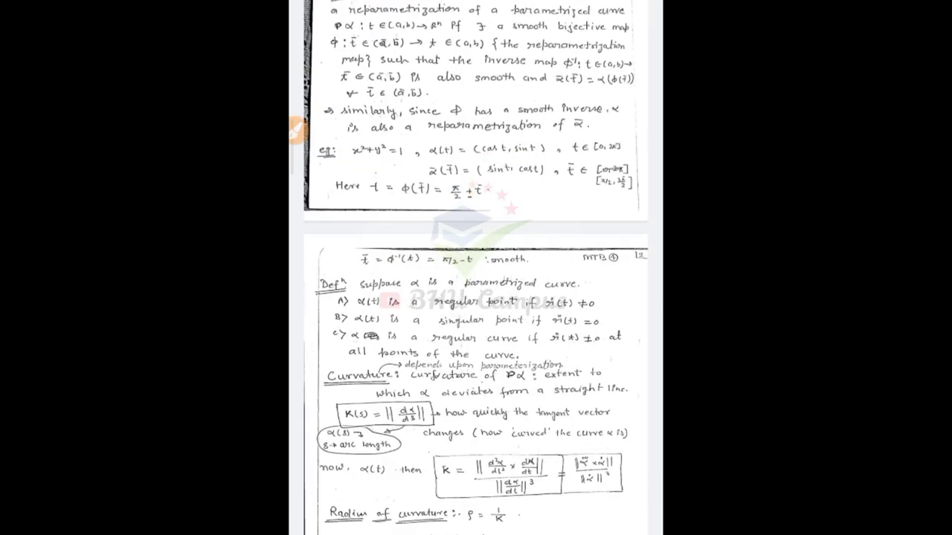
pyautogui.scroll(10, 476, 297)
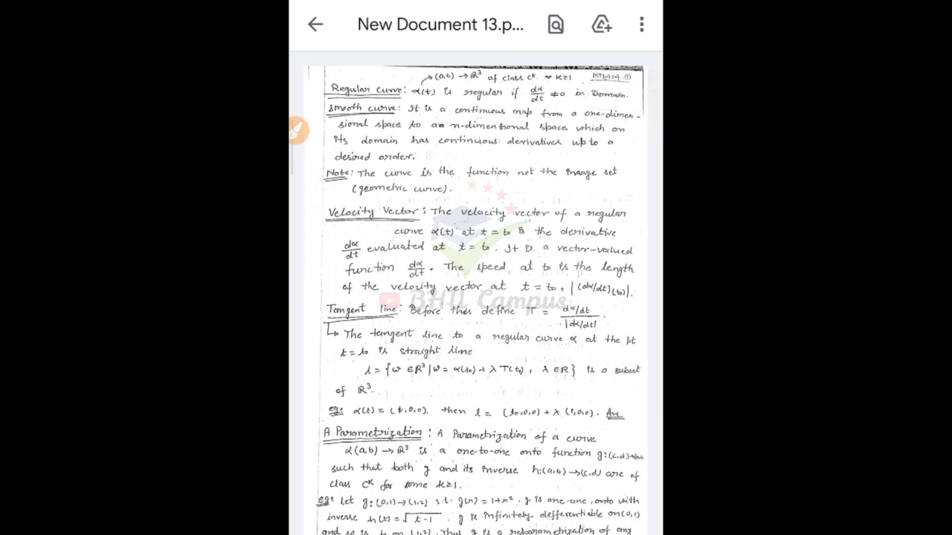
pyautogui.scroll(-10, 476, 298)
pyautogui.scroll(10, 476, 297)
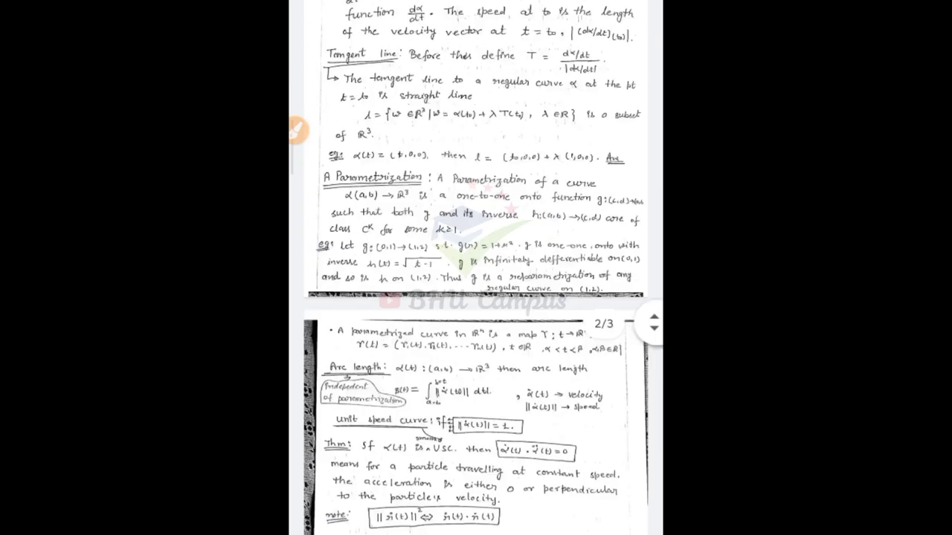
pyautogui.scroll(5, 476, 268)
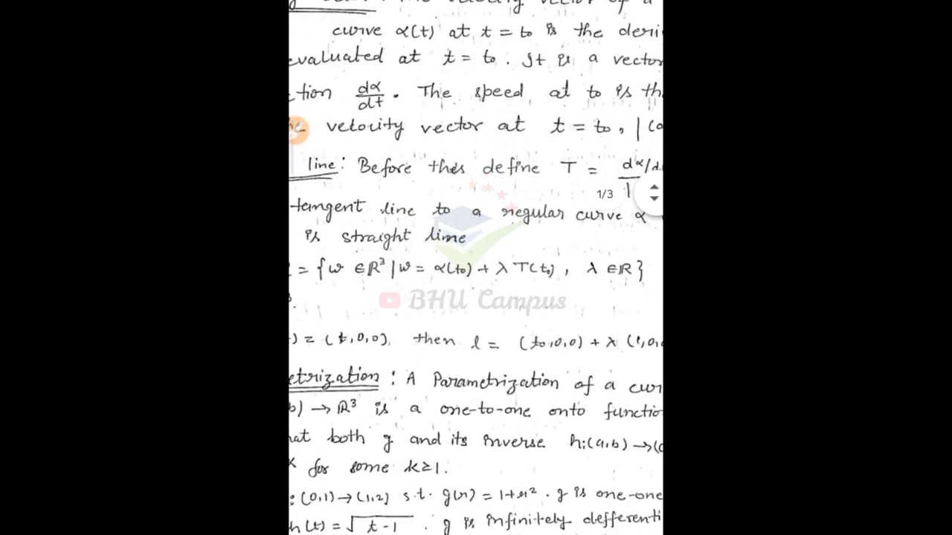
pyautogui.scroll(-2, 475, 267)
pyautogui.scroll(-5, 476, 297)
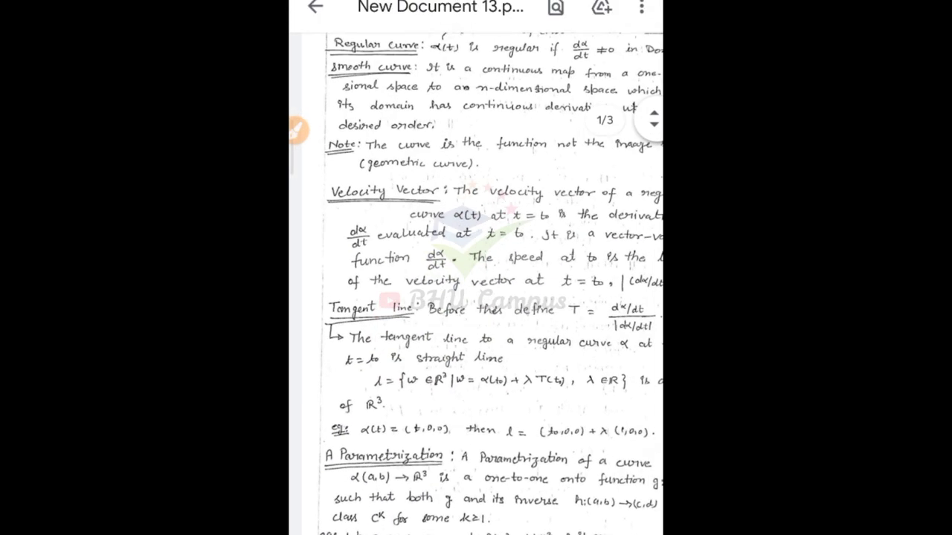
pyautogui.scroll(-3, 476, 298)
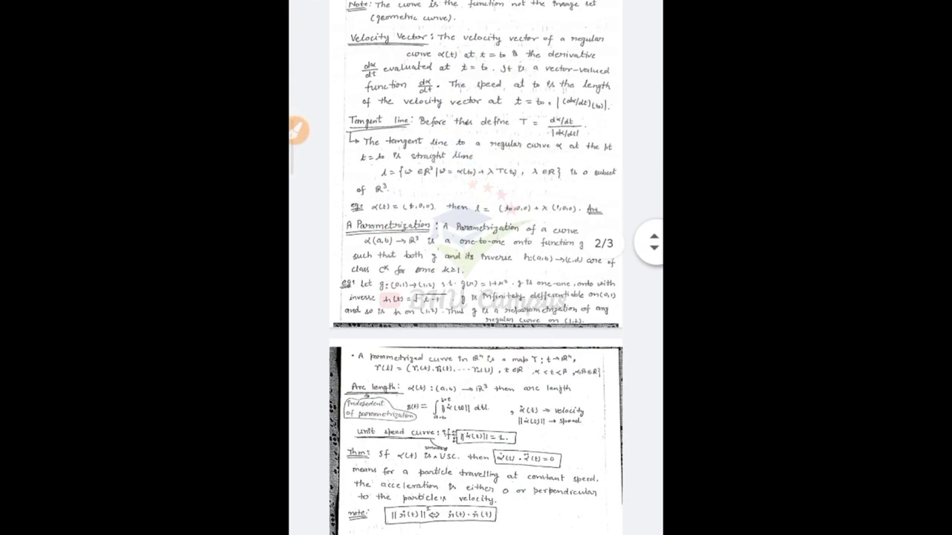
pyautogui.scroll(-3, 476, 297)
pyautogui.scroll(-4, 476, 297)
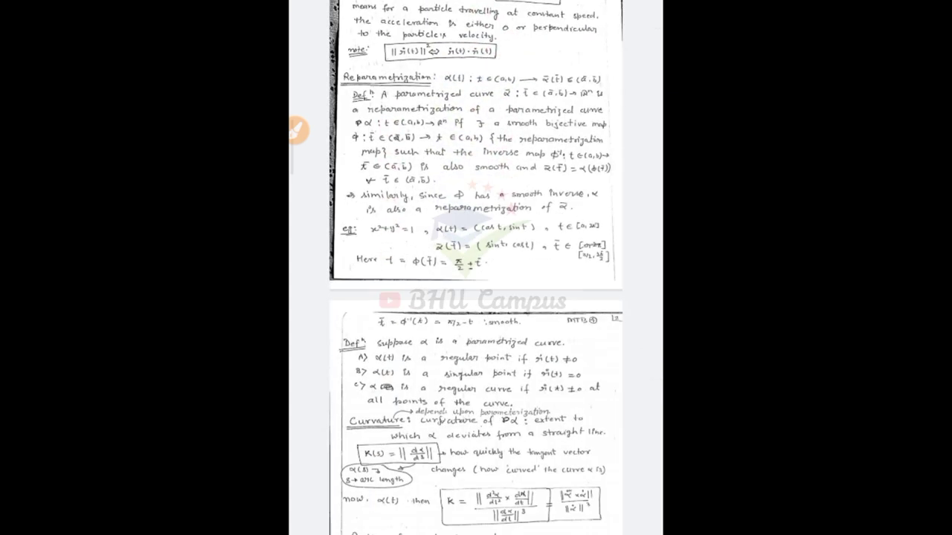
pyautogui.scroll(10, 476, 297)
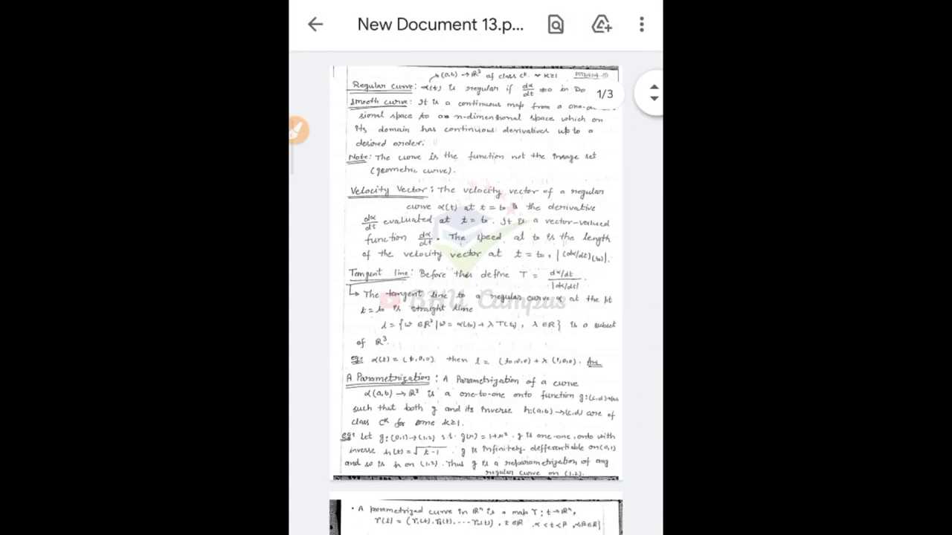